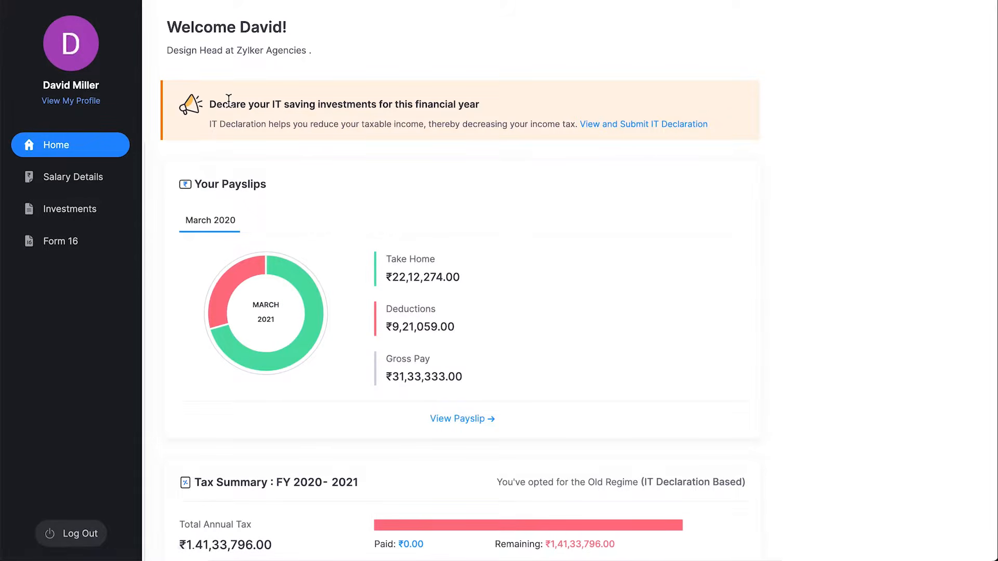
# Go to the Investments page to reach the 2020 - 2021 IT Declaration tab.
pyautogui.click(119, 213)
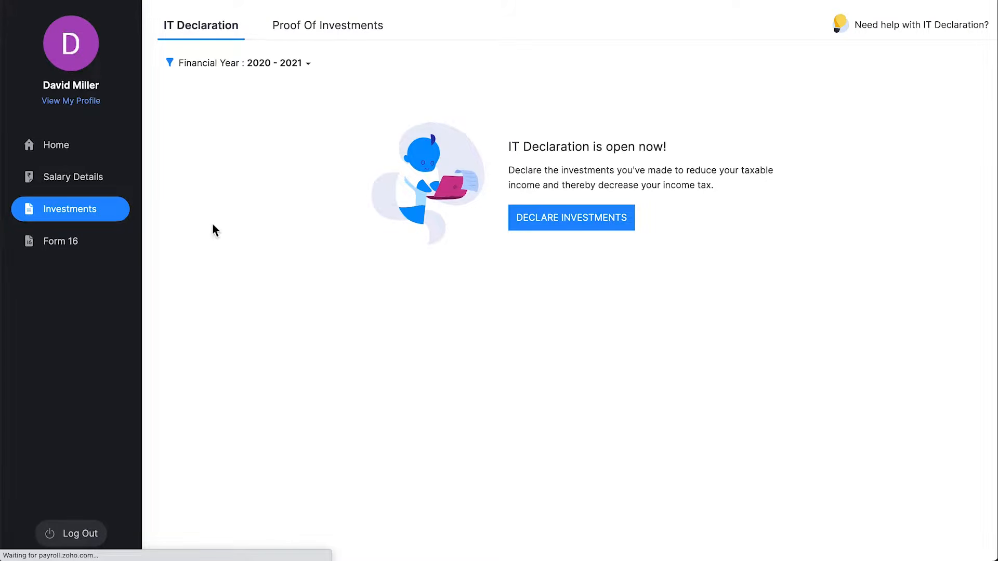
# Start a new declaration with a rented house from Apr 2020 to Mar 2021 at 8200 per month.
pyautogui.click(583, 229)
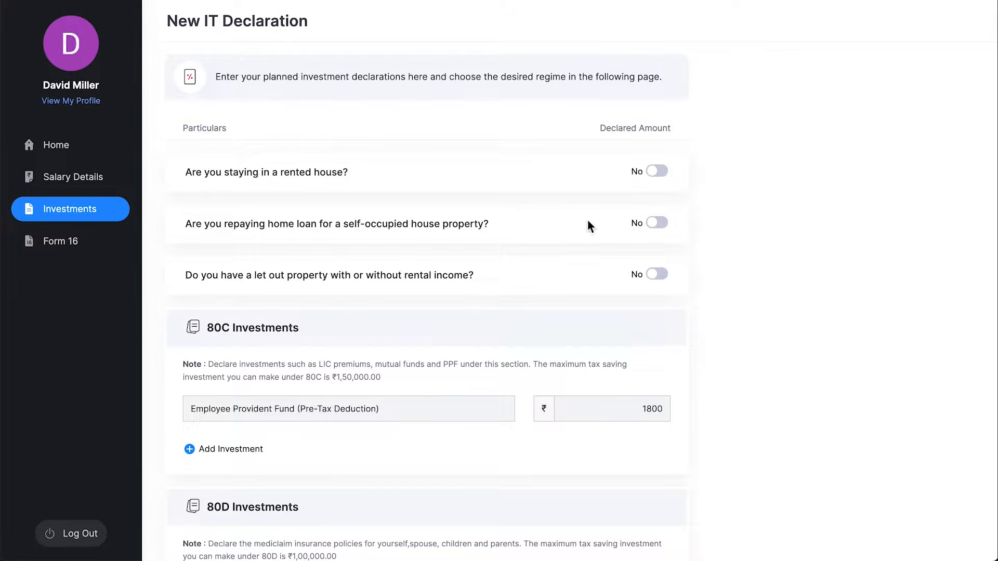
pyautogui.click(658, 176)
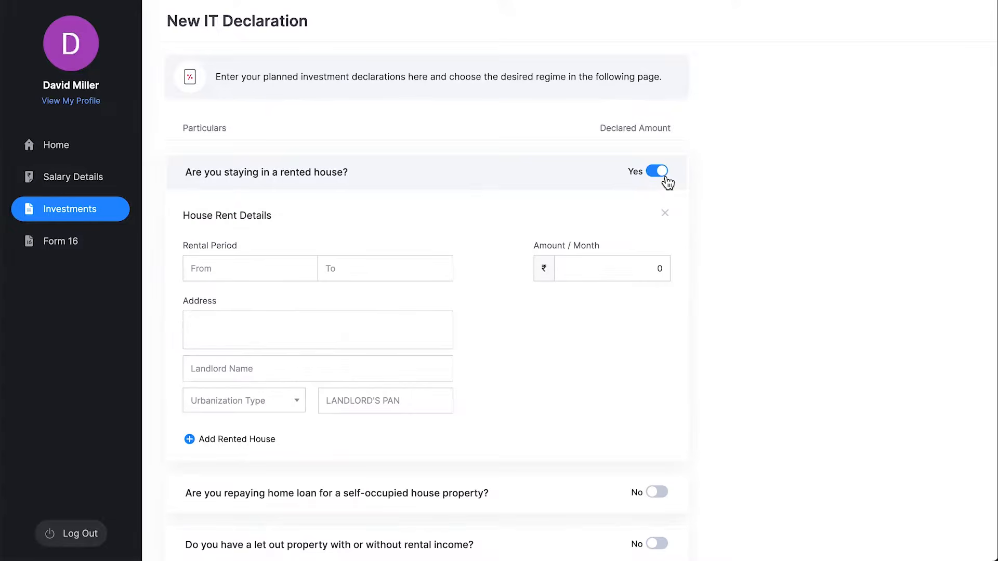
pyautogui.click(259, 266)
pyautogui.click(201, 118)
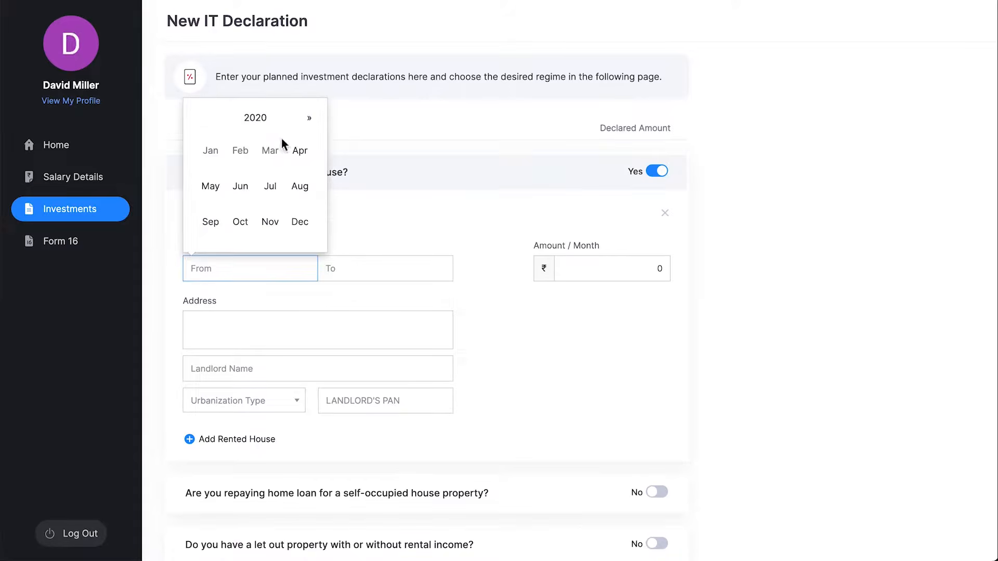
pyautogui.click(302, 150)
pyautogui.click(372, 269)
pyautogui.click(408, 153)
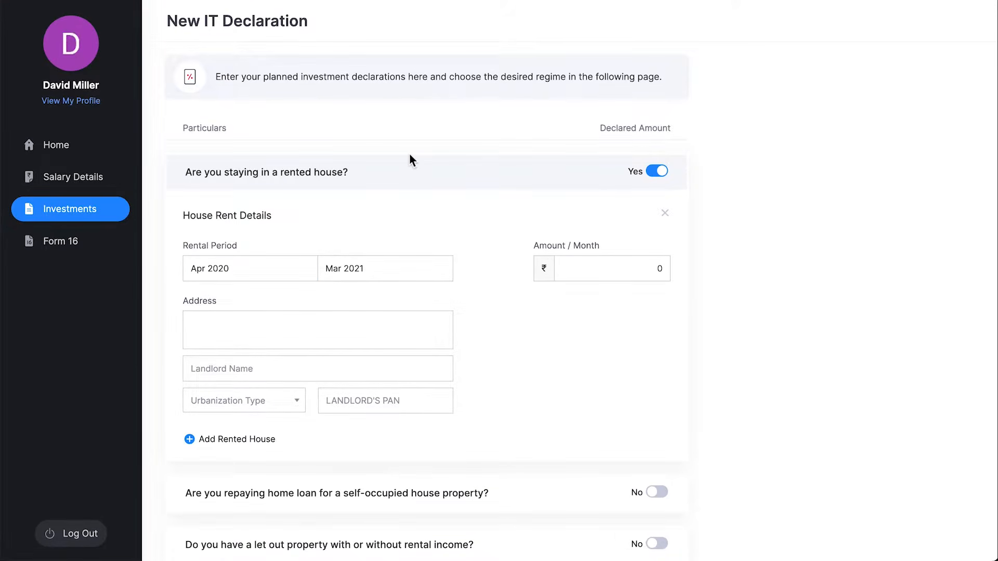
pyautogui.click(608, 273)
pyautogui.write('8200')
# Fill in the rented house's two-line address, the landlord's name and PAN, and mark it Metro.
pyautogui.click(321, 338)
pyautogui.press('Return')
pyautogui.click(305, 378)
pyautogui.write('Sekar')
pyautogui.click(281, 419)
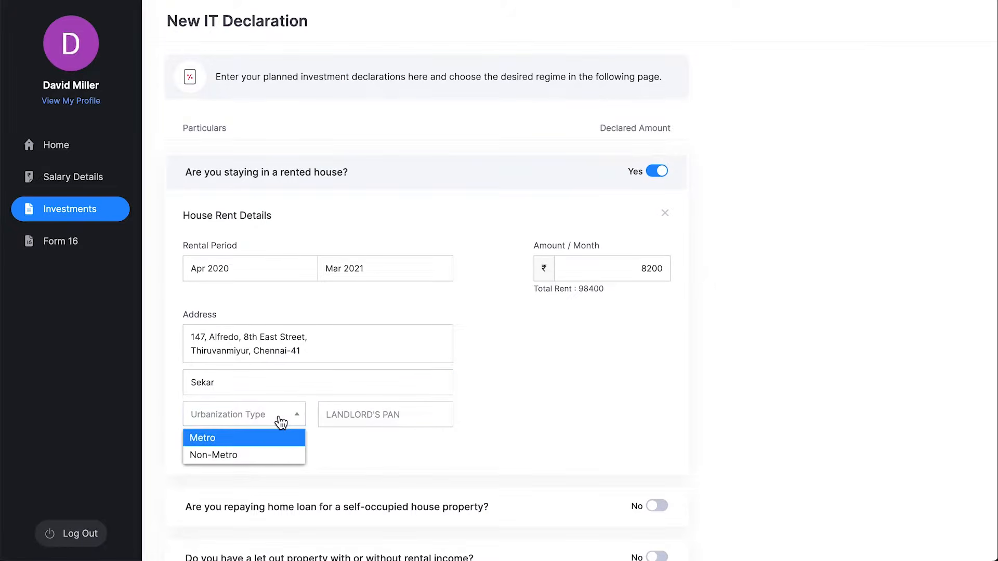
pyautogui.click(276, 436)
pyautogui.click(438, 417)
pyautogui.write('AAAAA1234P')
pyautogui.click(528, 420)
pyautogui.scroll(-4, 527, 420)
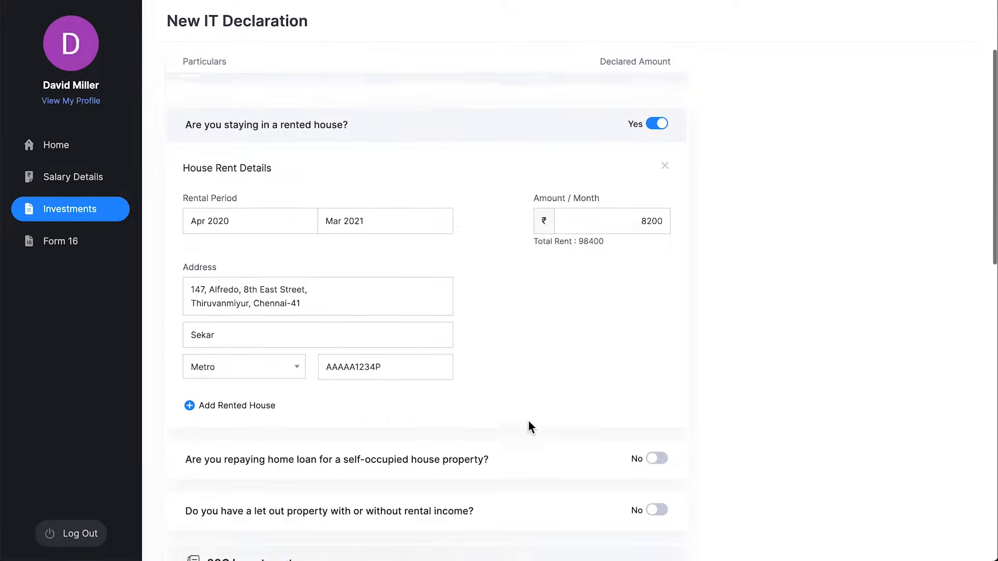
pyautogui.scroll(-1, 528, 420)
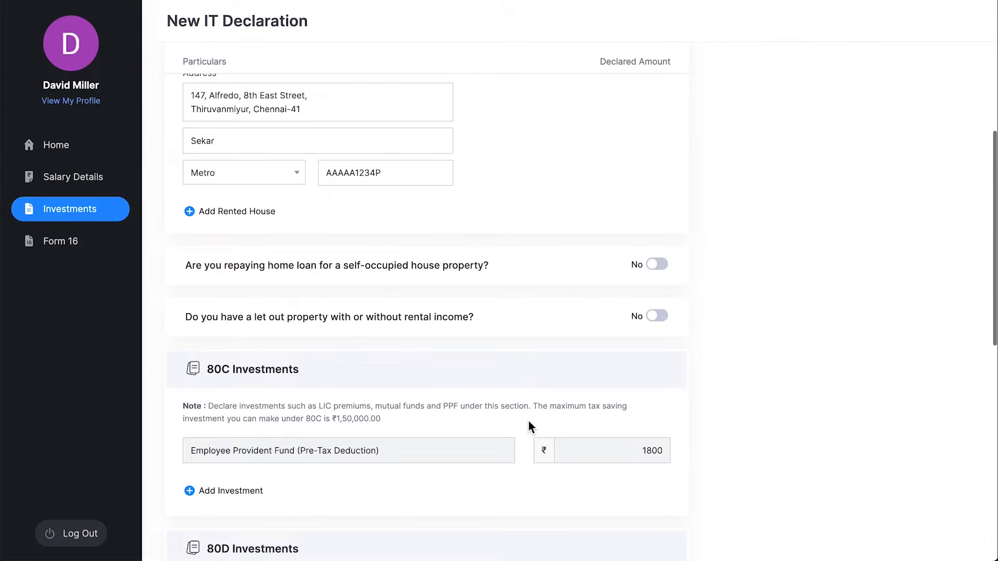
# Declare a home loan: principal 75813, interest 265902, lender State Bank of India with its PAN.
pyautogui.click(657, 265)
pyautogui.click(615, 312)
pyautogui.write('75813')
pyautogui.click(621, 349)
pyautogui.write('265902')
pyautogui.click(601, 387)
pyautogui.write('State Bank of India')
pyautogui.click(594, 419)
pyautogui.scroll(-5, 693, 424)
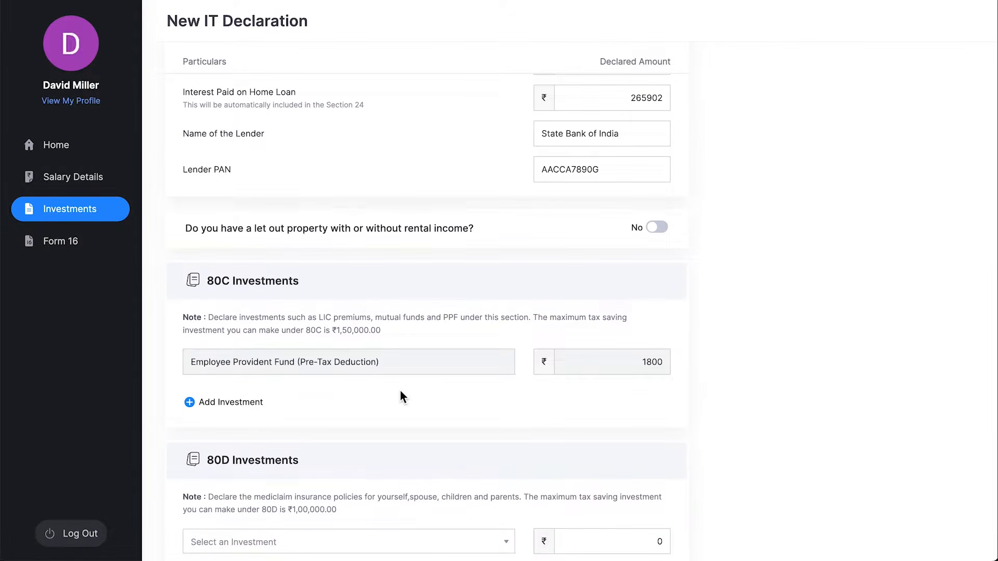
# Add a 100000 Life Insurance Premium under 80C, leaving an extra 80C row unselected.
pyautogui.click(252, 403)
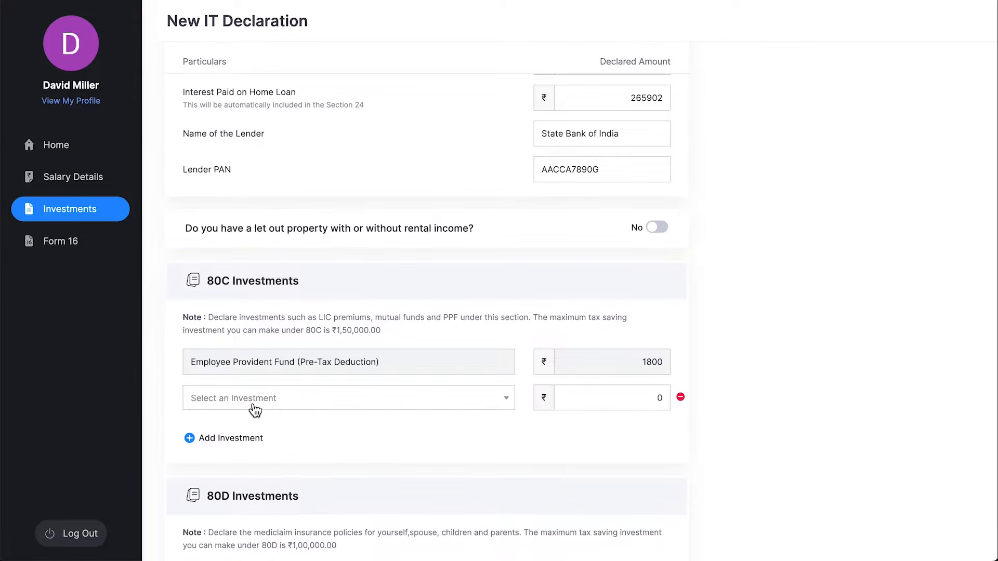
pyautogui.click(396, 406)
pyautogui.click(385, 469)
pyautogui.click(604, 406)
pyautogui.write('100000')
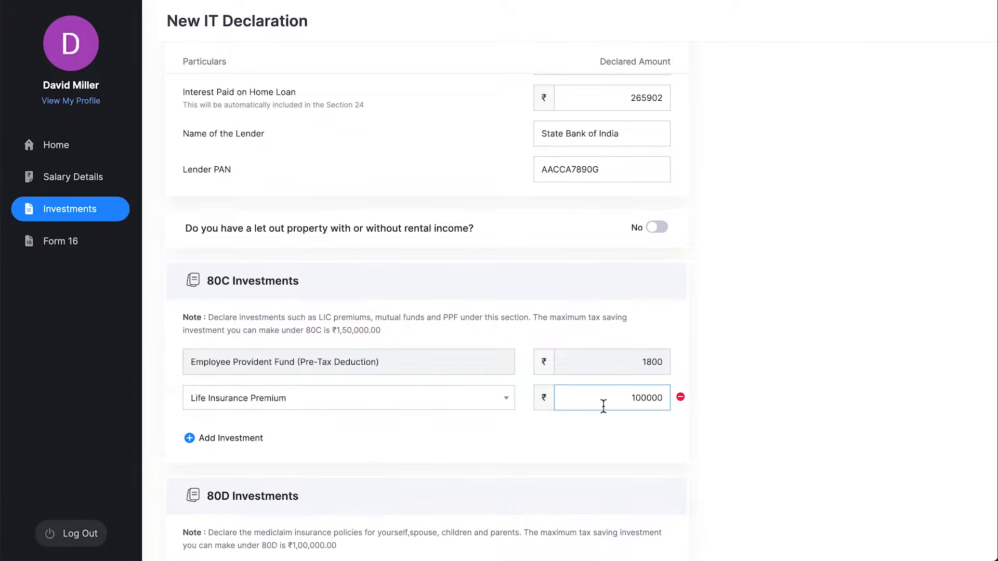
pyautogui.click(426, 431)
pyautogui.scroll(-2, 405, 432)
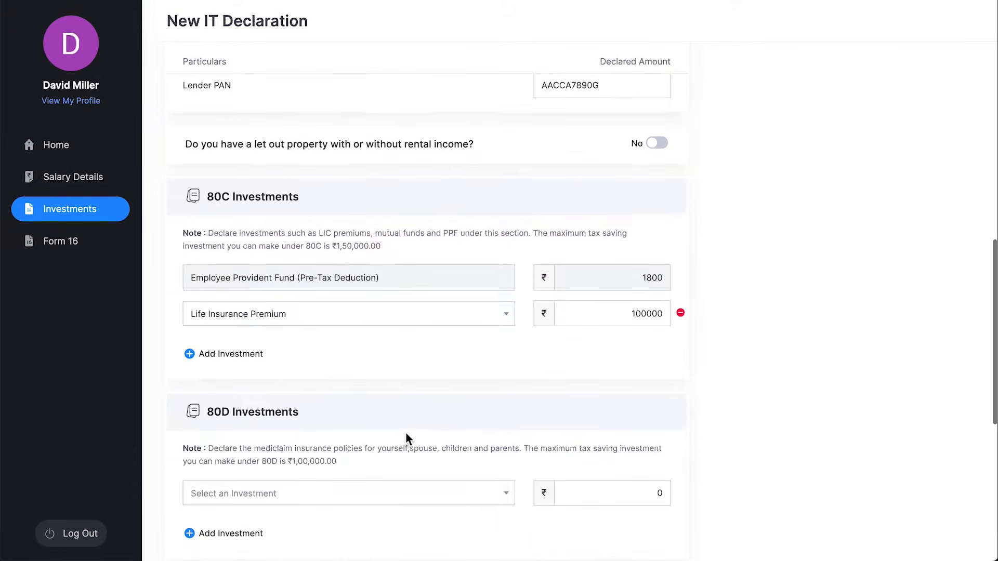
pyautogui.click(259, 358)
pyautogui.click(345, 355)
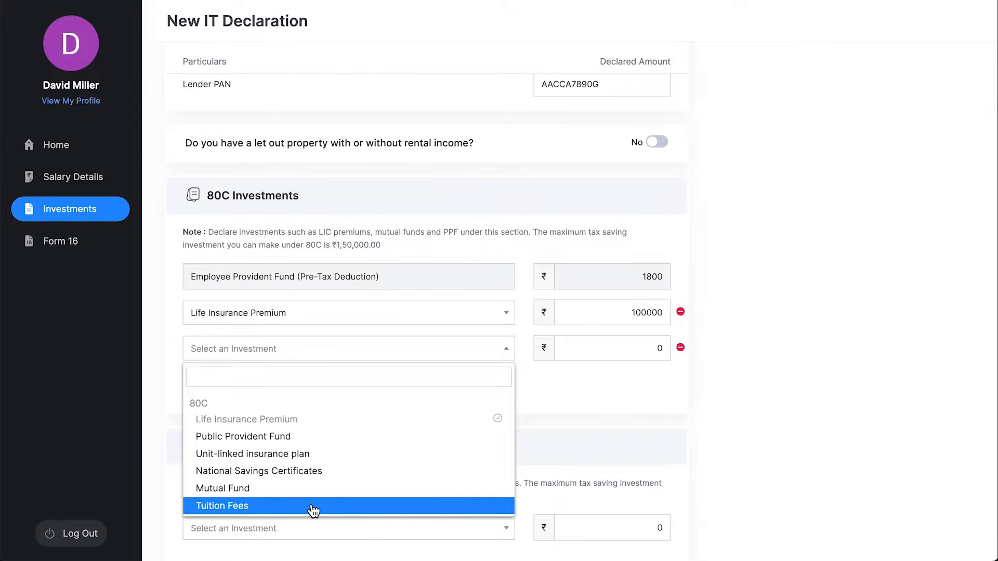
pyautogui.click(457, 351)
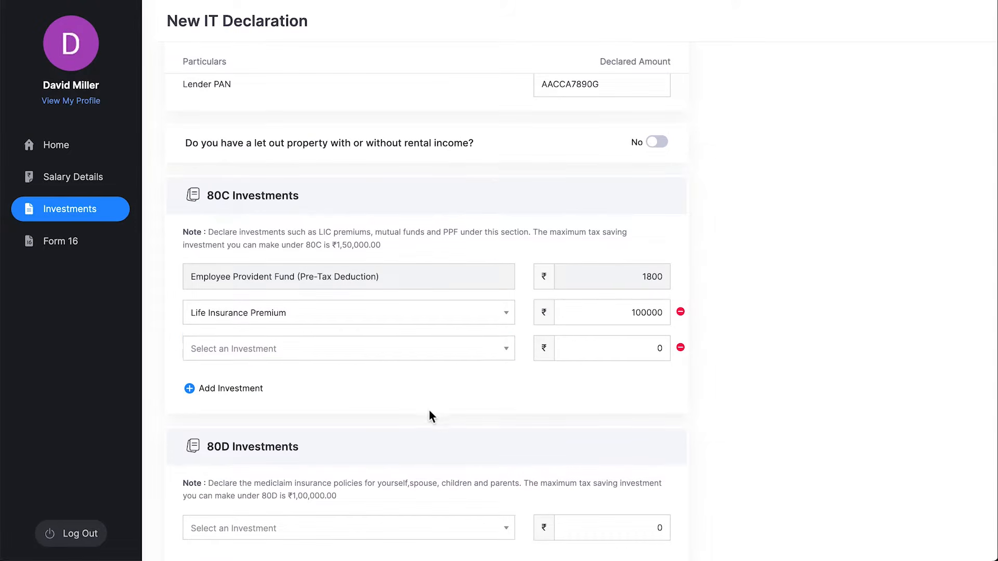
pyautogui.scroll(-3, 429, 413)
# Add two 80D entries: the self, spouse, children medi claim policy and a preventive health check-up.
pyautogui.click(370, 352)
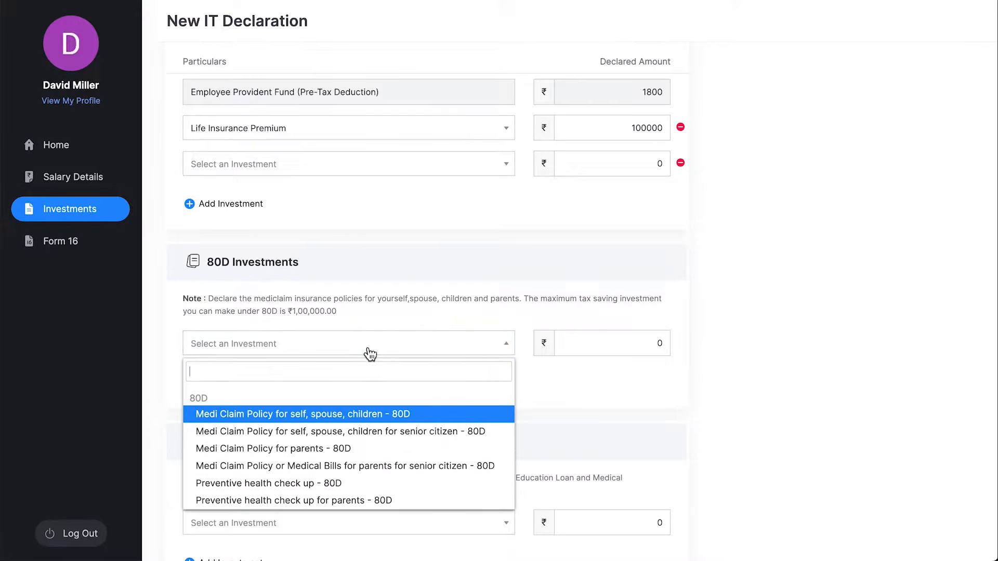
pyautogui.click(373, 418)
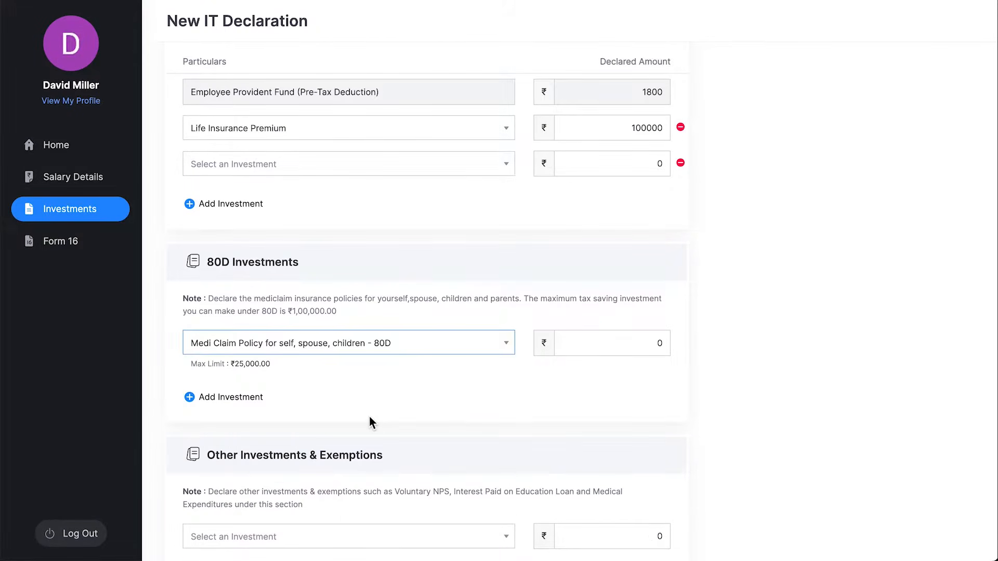
pyautogui.click(244, 398)
pyautogui.click(330, 404)
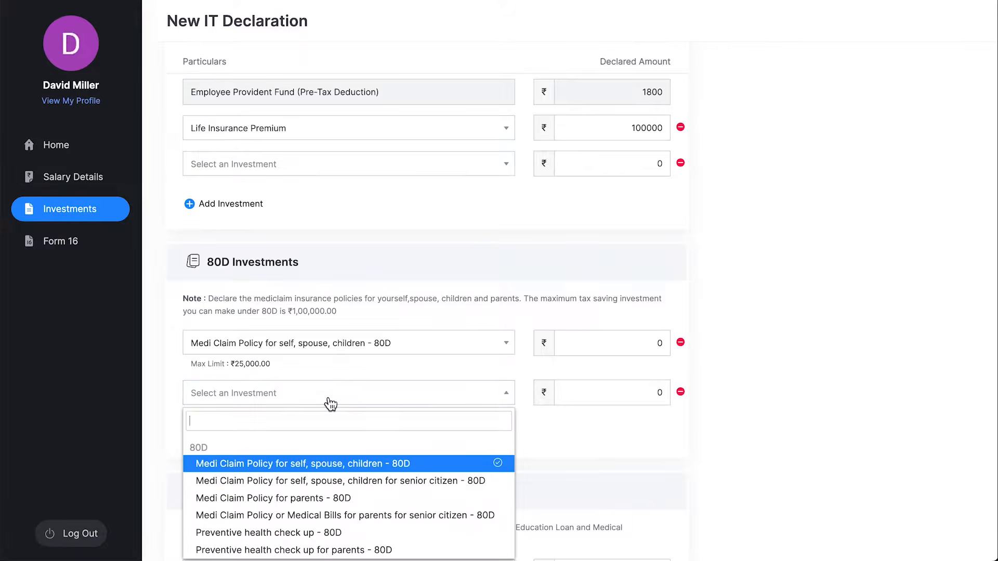
pyautogui.click(359, 533)
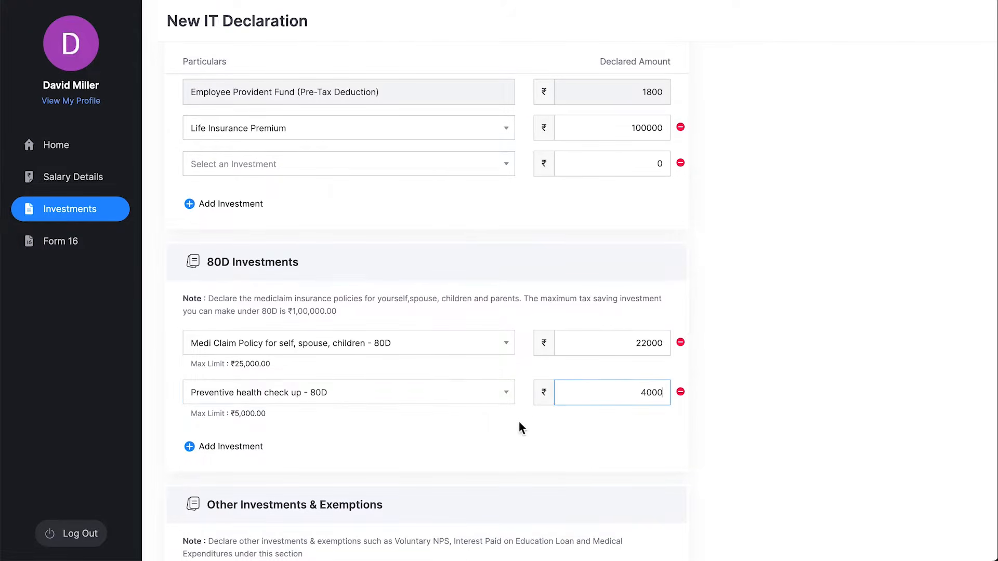
pyautogui.scroll(-4, 478, 445)
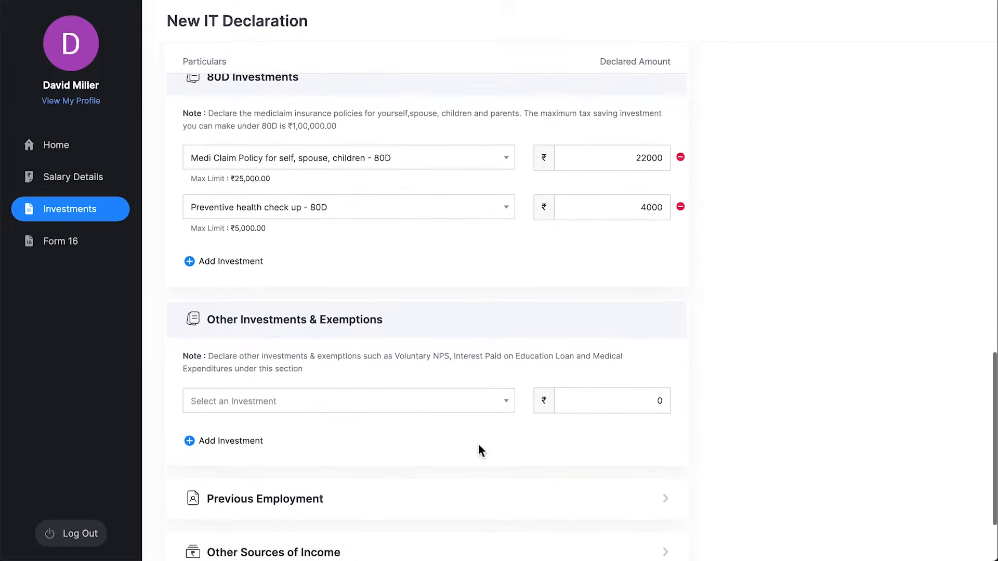
pyautogui.scroll(-2, 478, 449)
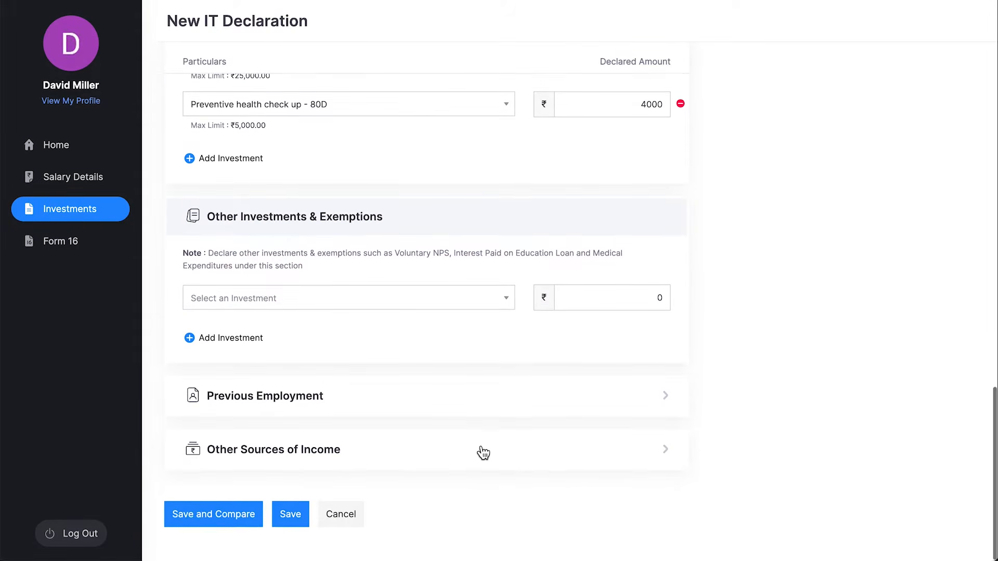
# Declare 314000 as interest paid on an education loan under Other Investments & Exemptions.
pyautogui.click(384, 291)
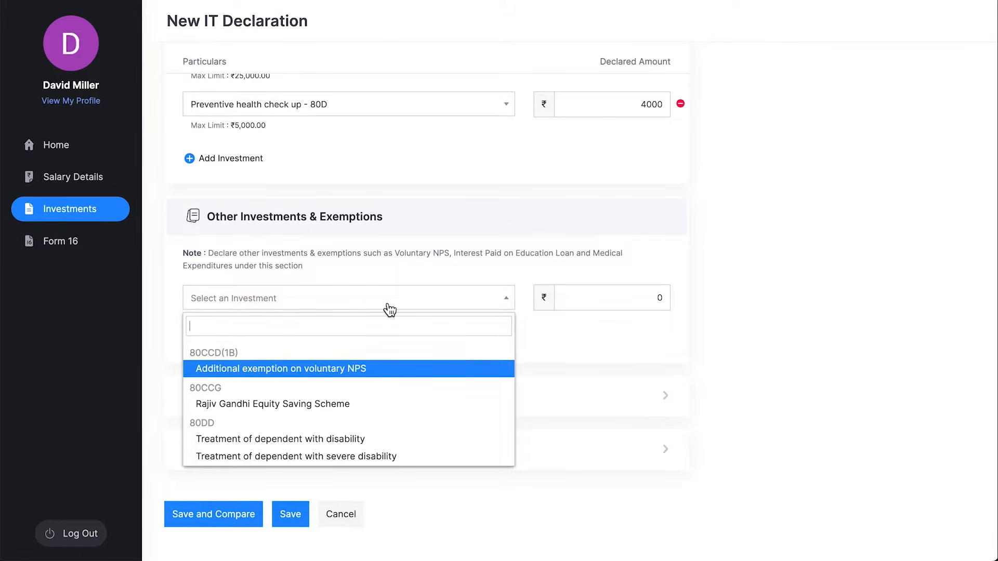
pyautogui.scroll(-3, 381, 444)
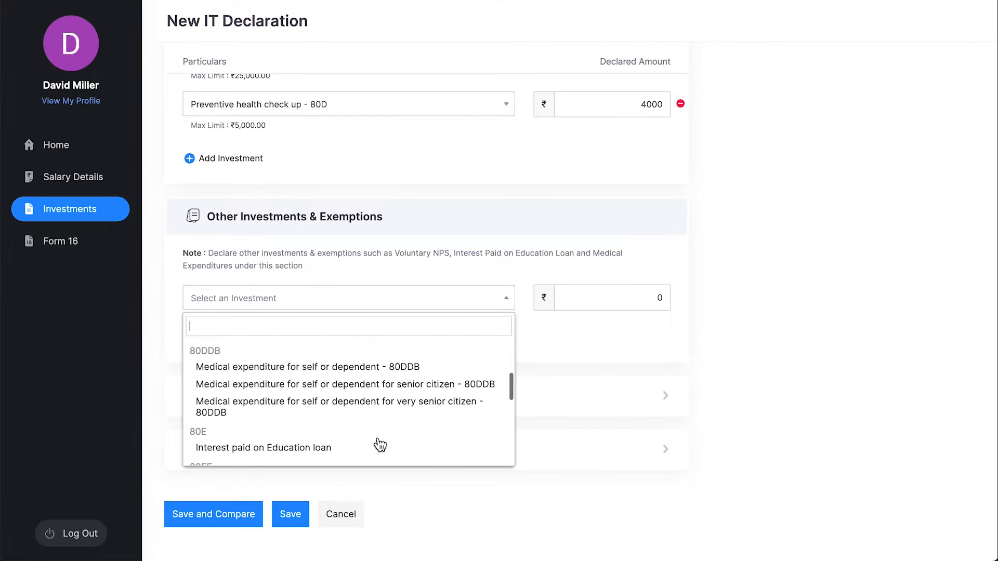
pyautogui.click(359, 451)
pyautogui.click(563, 302)
pyautogui.write('314000')
pyautogui.click(392, 338)
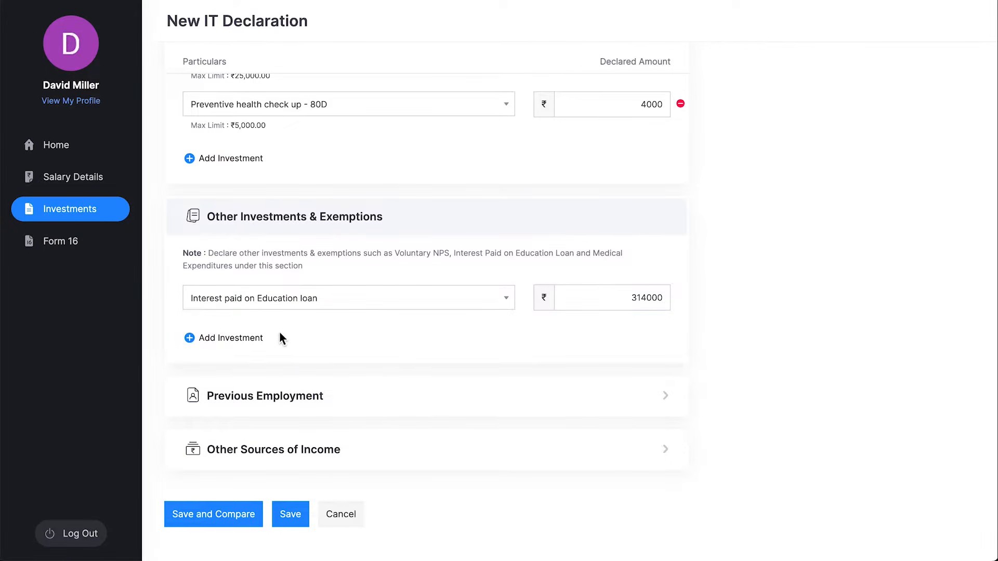
pyautogui.click(257, 337)
pyautogui.click(352, 340)
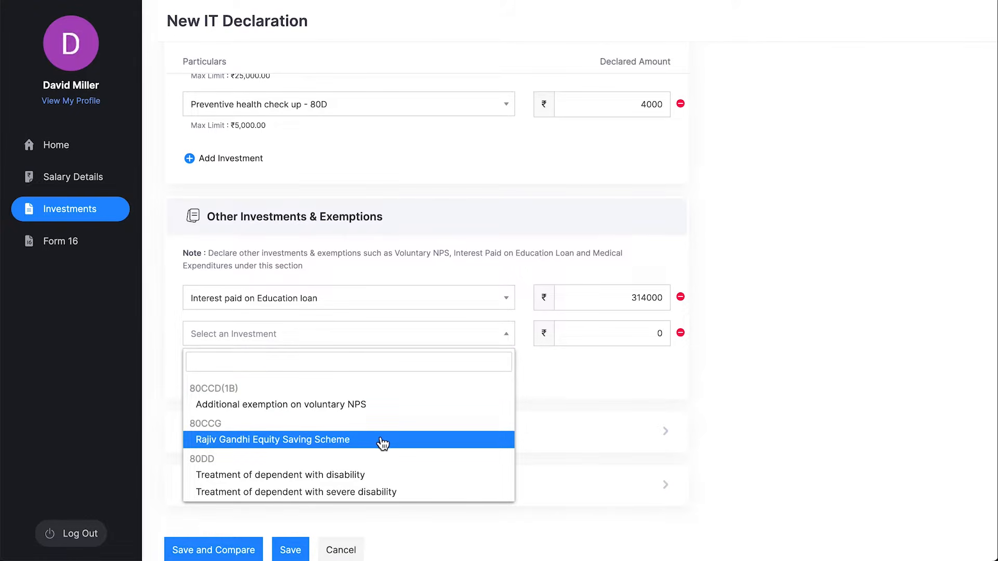
pyautogui.click(509, 340)
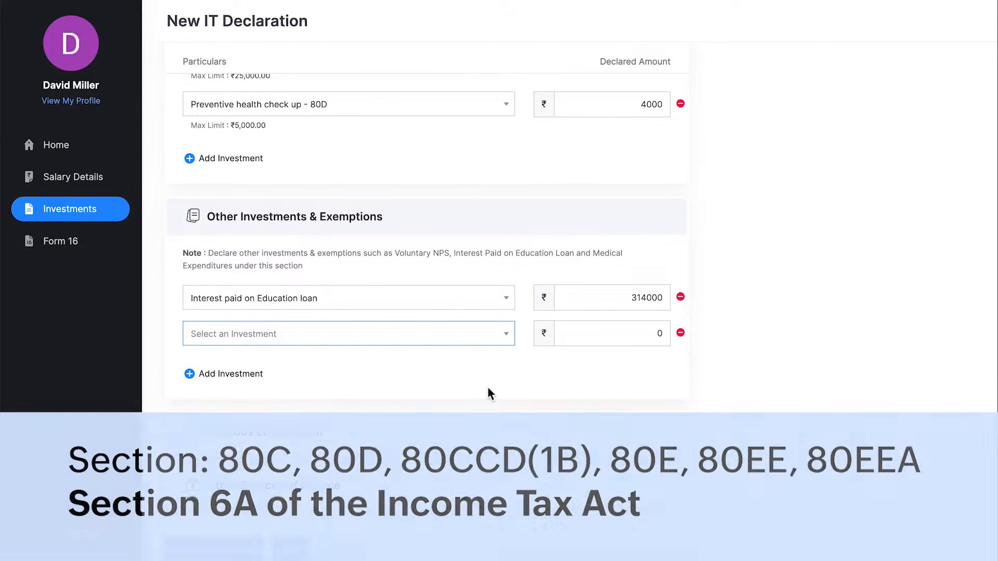
pyautogui.scroll(-1, 498, 392)
# Enter 10000 fixed deposit interest under Other Sources of Income and save the declaration.
pyautogui.click(529, 448)
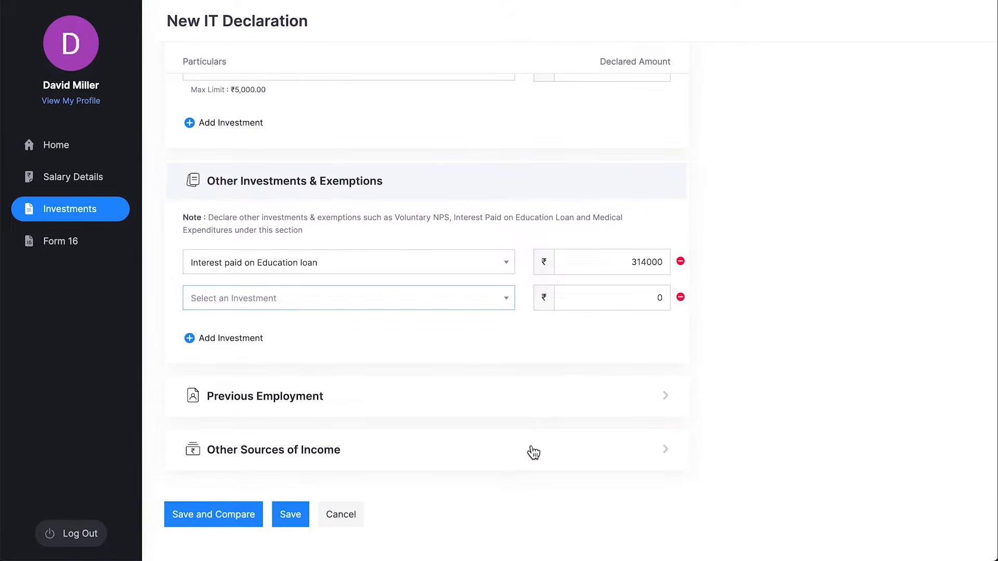
pyautogui.scroll(-5, 531, 450)
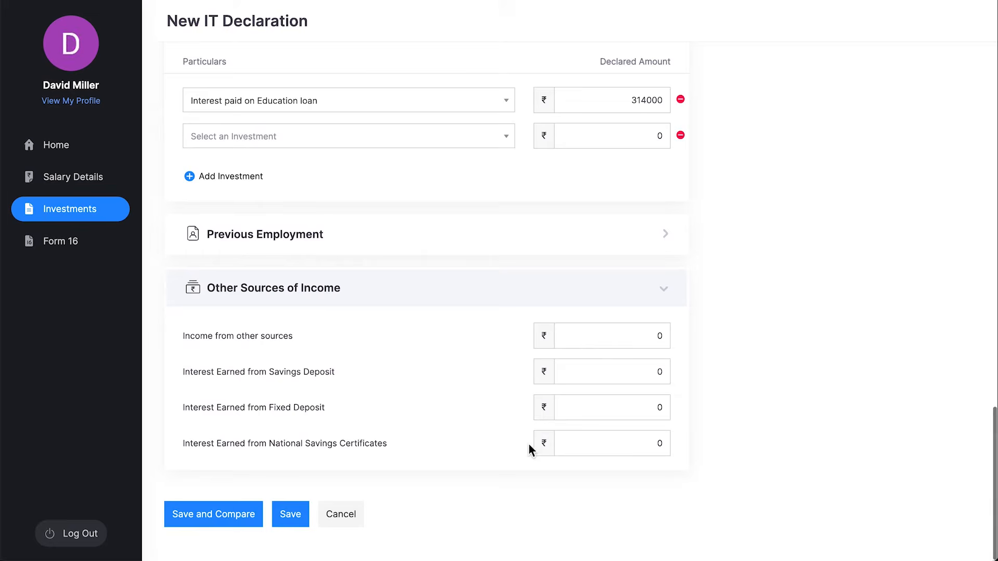
pyautogui.click(616, 413)
pyautogui.write('10000')
pyautogui.click(483, 442)
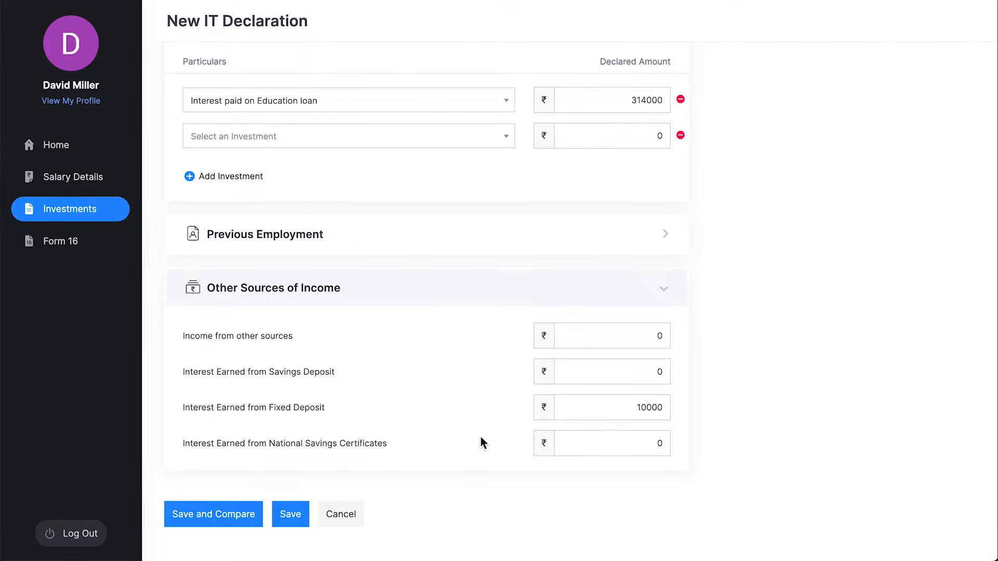
pyautogui.click(297, 529)
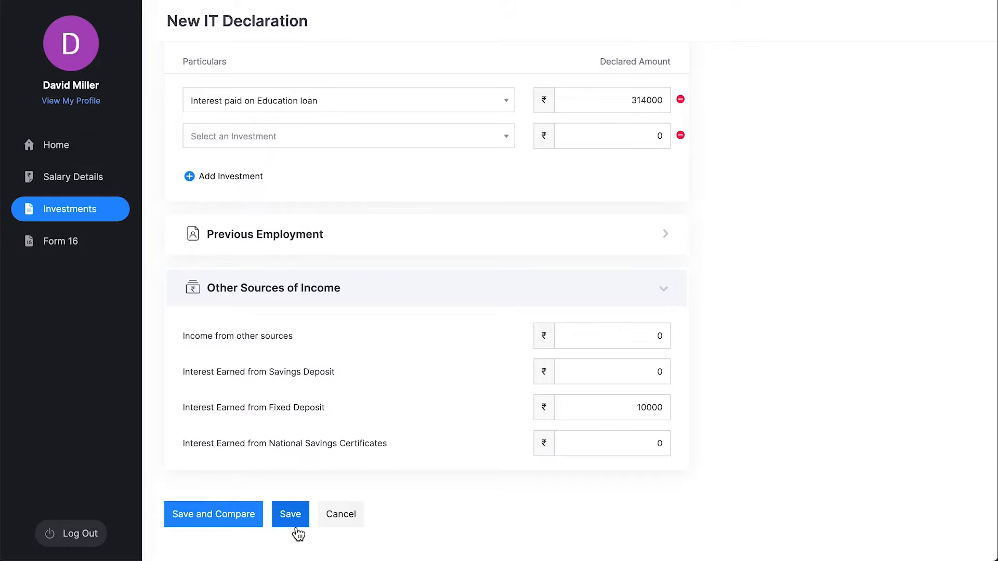
# Compare New and Old Tax Regime figures, then submit the declaration under the Old Tax Regime.
pyautogui.click(213, 524)
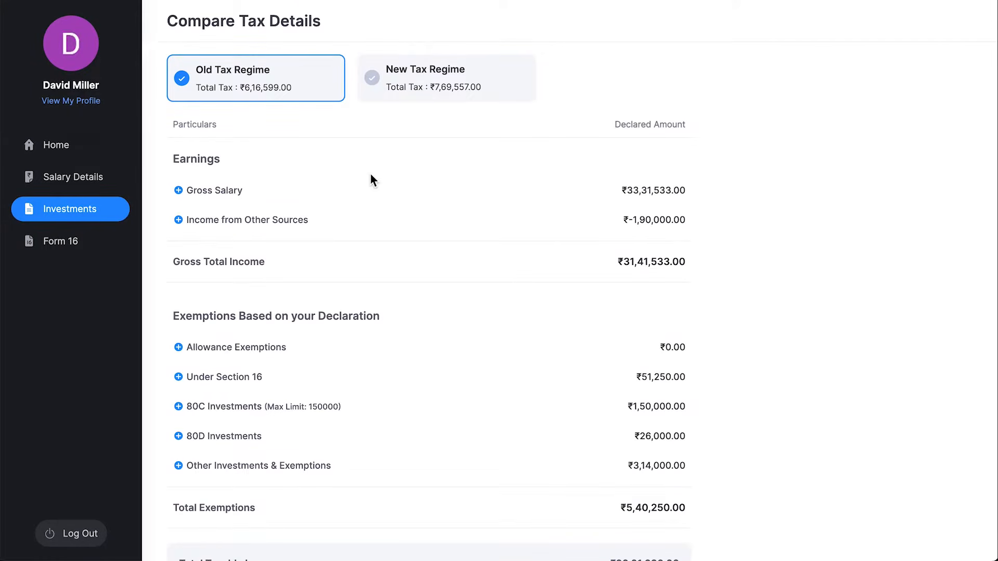
pyautogui.click(499, 98)
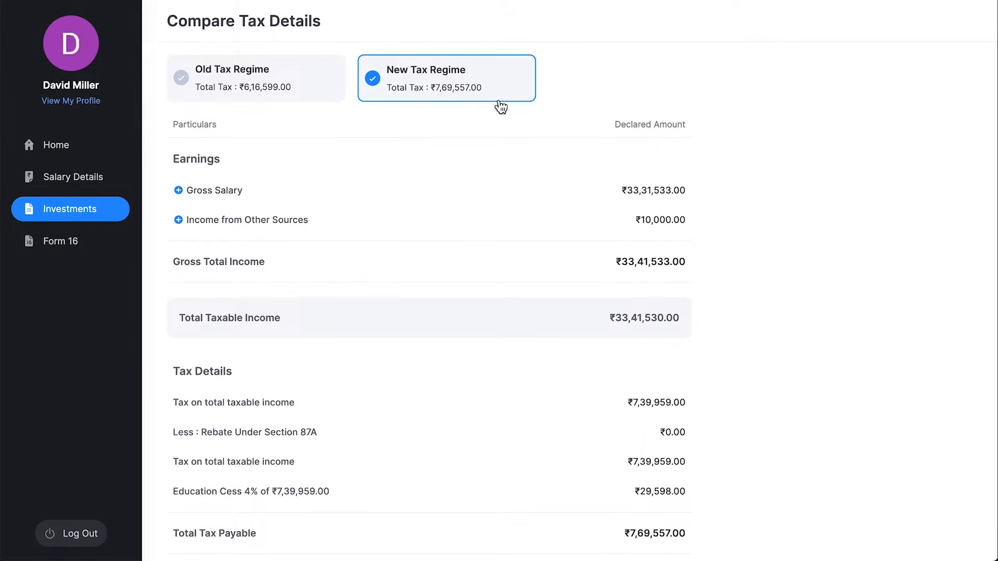
pyautogui.click(292, 93)
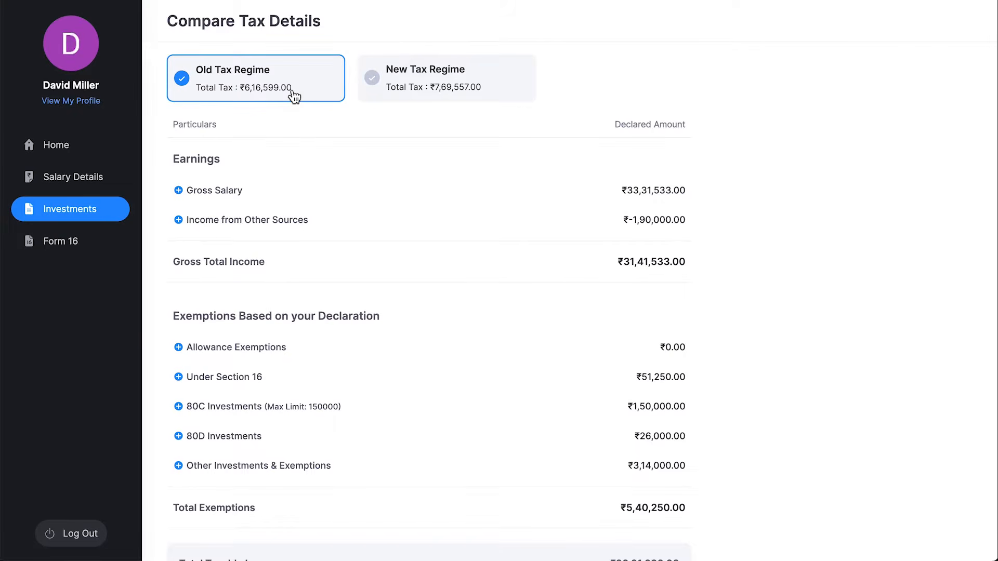
pyautogui.scroll(-6, 455, 314)
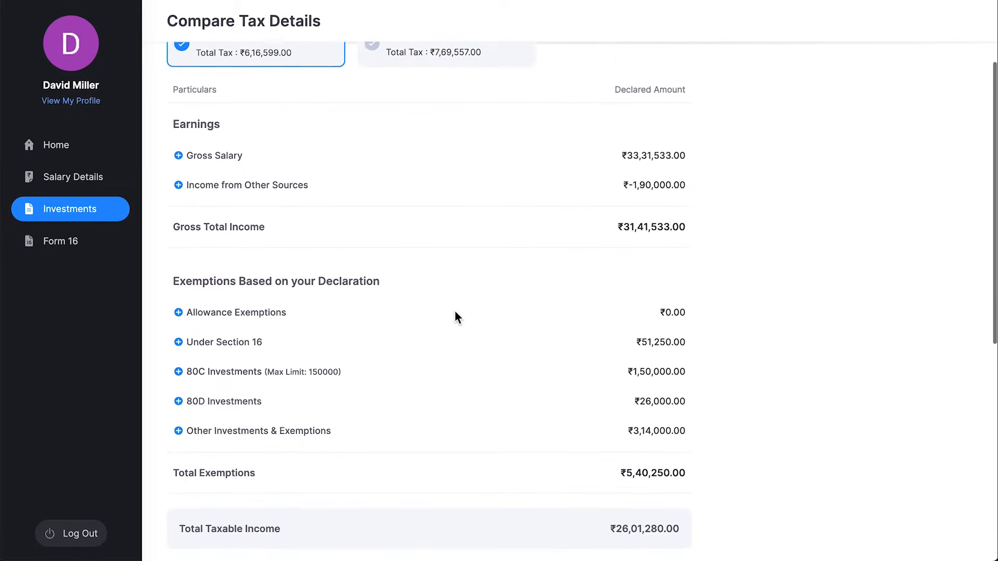
pyautogui.scroll(-2, 454, 312)
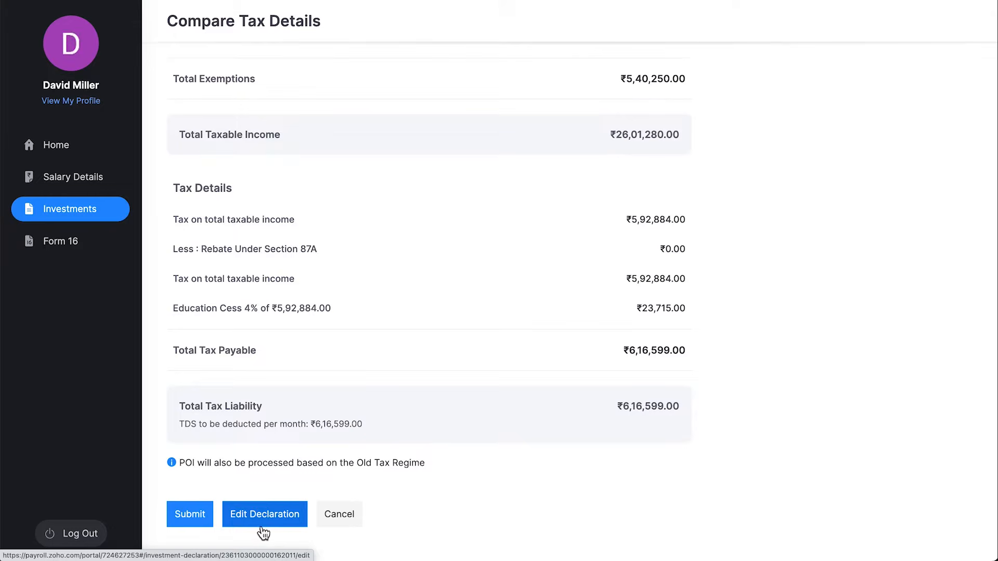
pyautogui.click(190, 522)
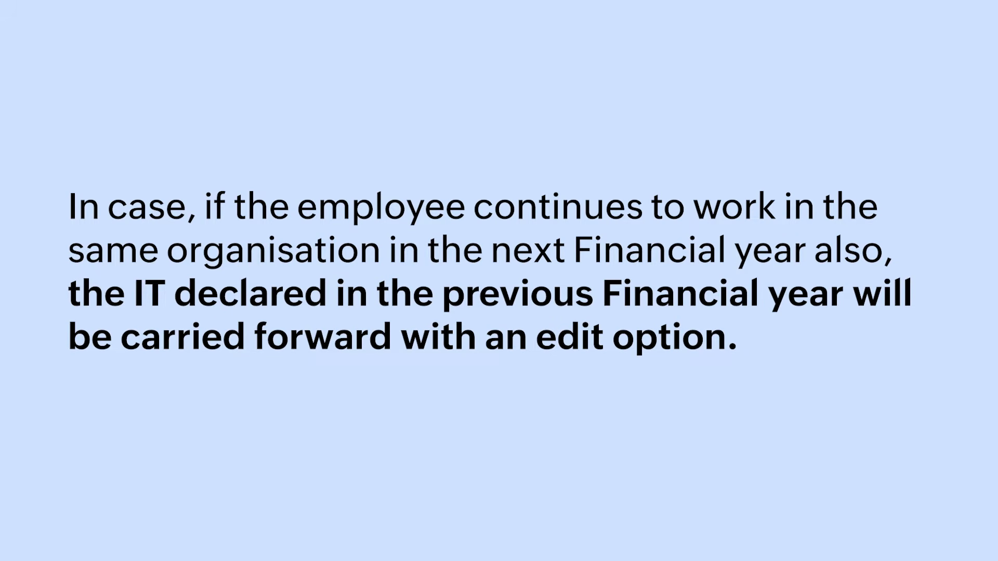
# Go back to Investments to see the declaration summary marked Declared under the Old Tax Regime.
pyautogui.click(115, 214)
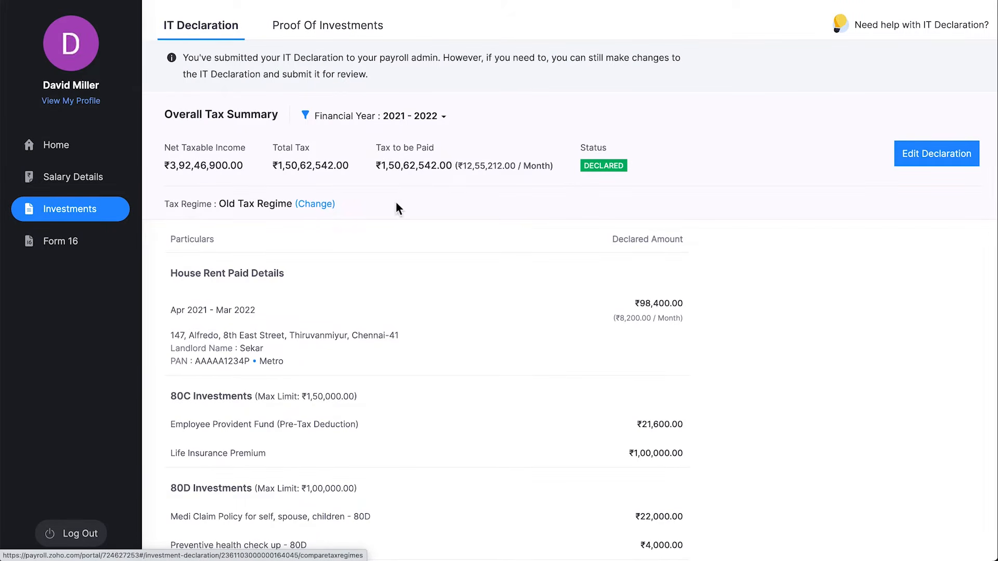
# Reopen the submitted declaration and change the monthly rent from 8200 to 8300.
pyautogui.click(946, 170)
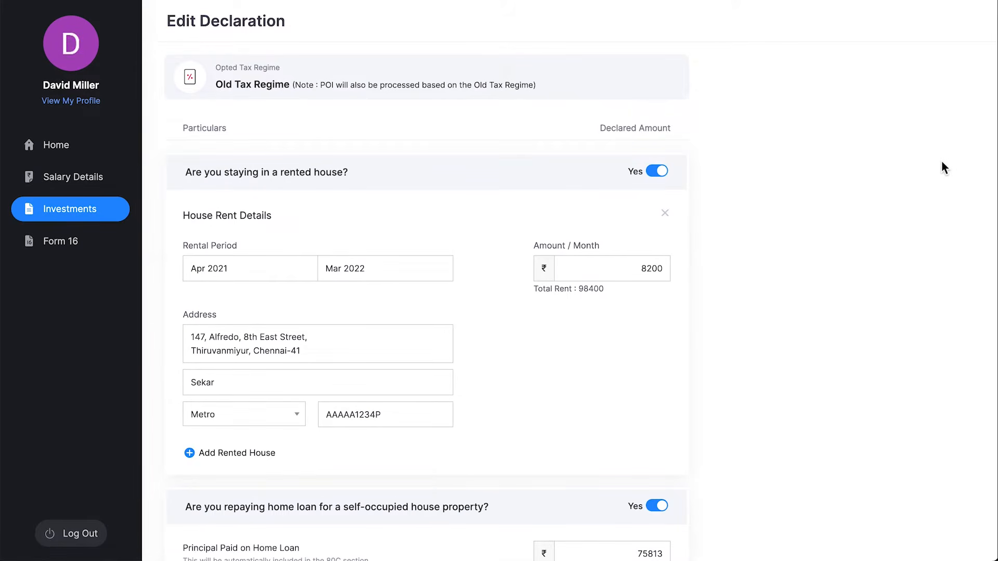
pyautogui.click(651, 269)
pyautogui.press('BackSpace')
pyautogui.write('3')
pyautogui.click(583, 354)
# Add 15000 Public Provident Fund under 80C and 25000 voluntary NPS, then compute tax.
pyautogui.scroll(-8, 584, 355)
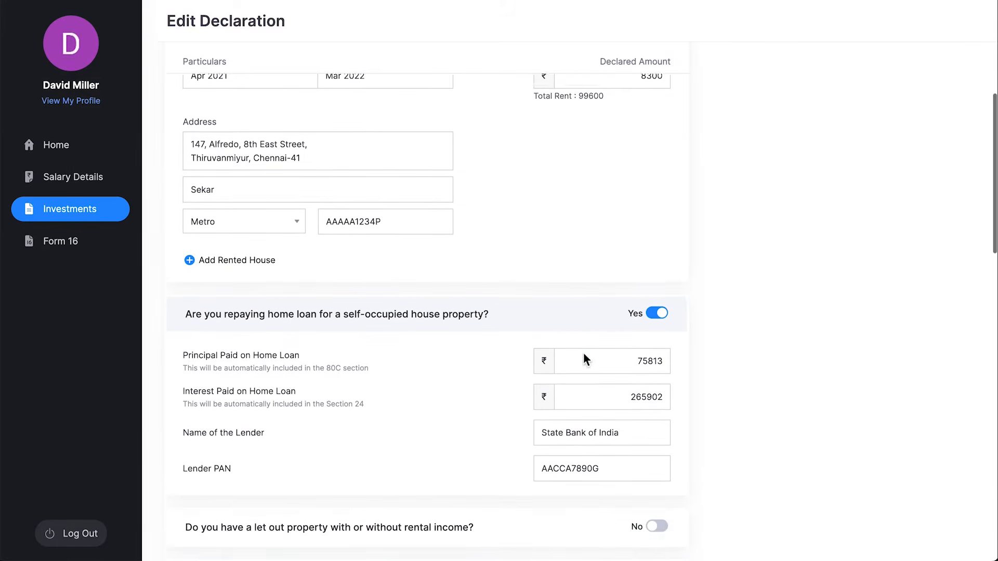
pyautogui.scroll(-3, 584, 354)
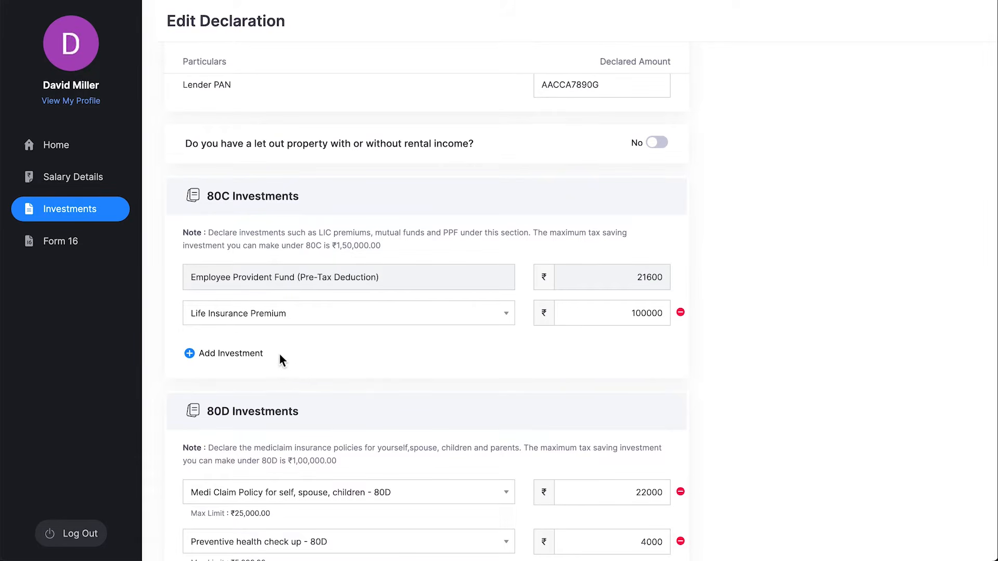
pyautogui.click(231, 353)
pyautogui.scroll(-3, 538, 385)
pyautogui.scroll(-5, 538, 384)
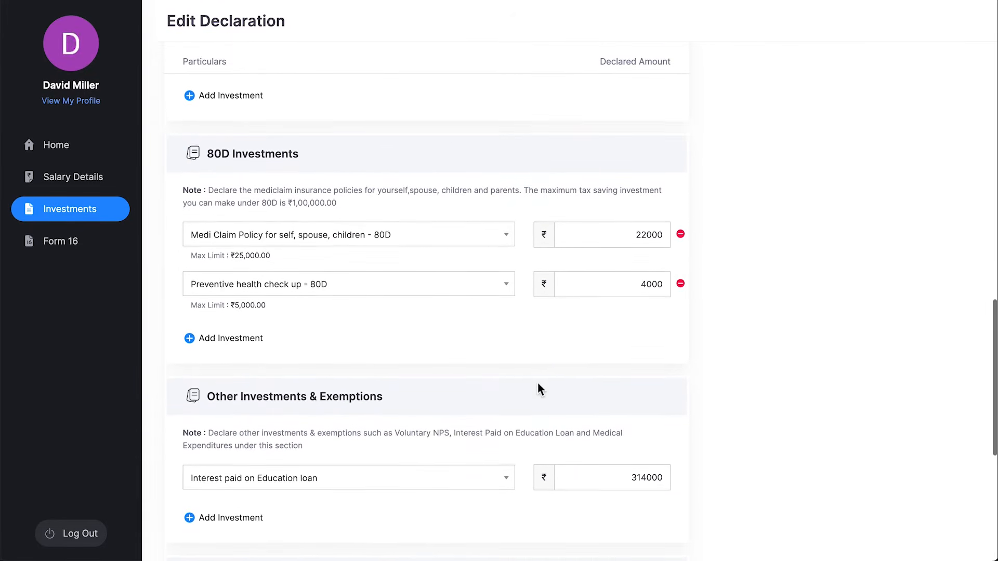
pyautogui.click(231, 360)
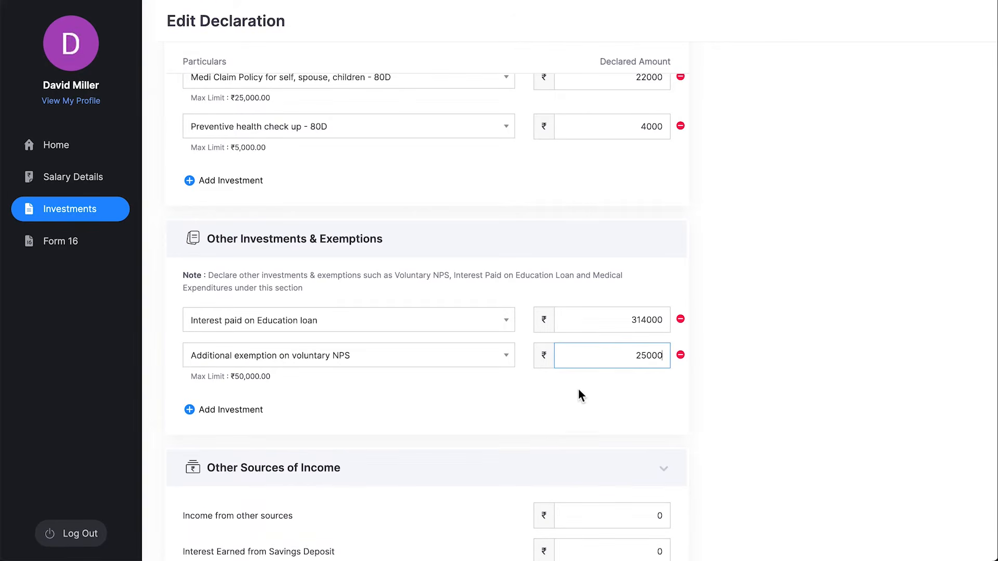
pyautogui.scroll(-1, 567, 406)
pyautogui.scroll(-3, 552, 410)
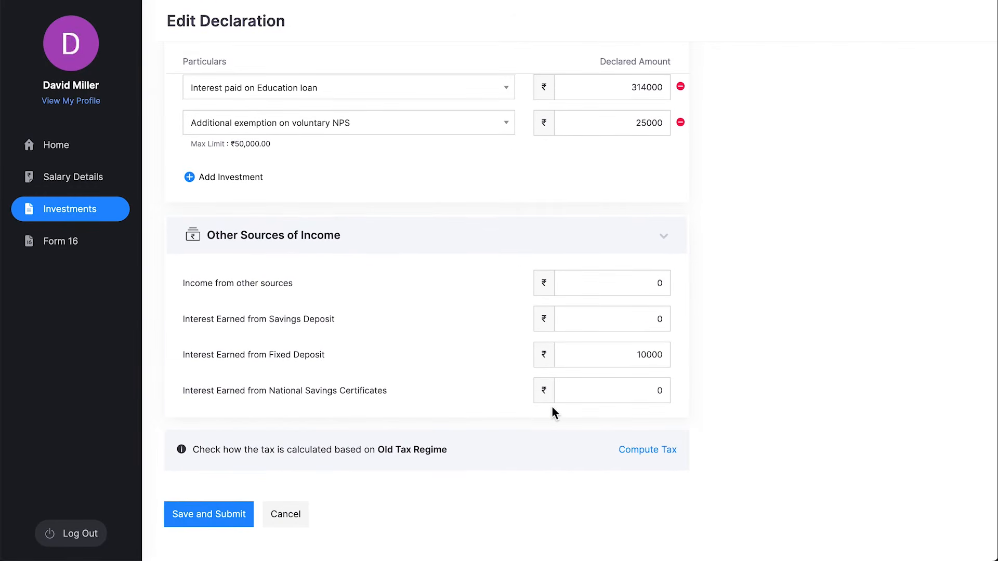
pyautogui.click(658, 458)
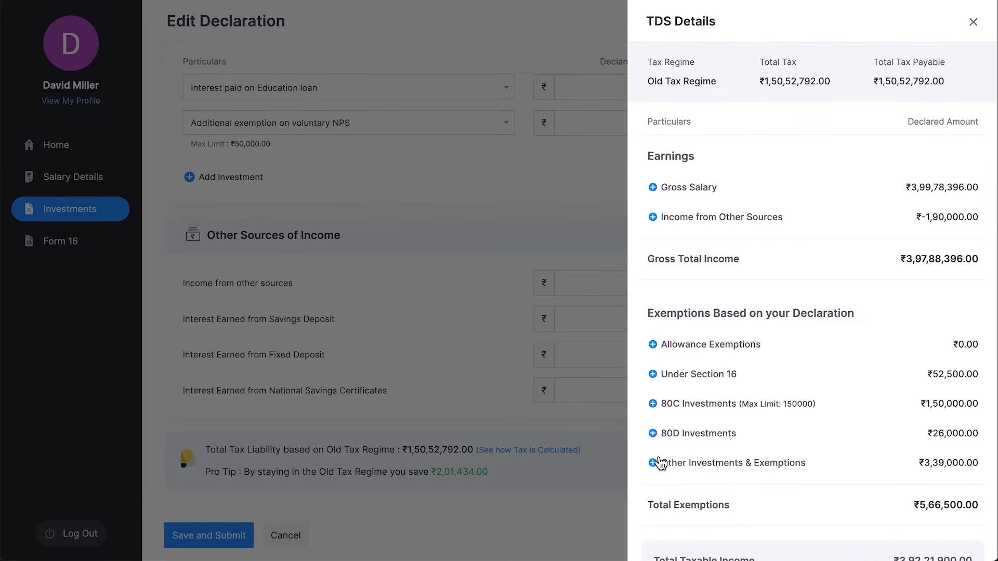
# Review the TDS breakdown of ₹12,54,399.00 per month, then close the panel.
pyautogui.scroll(-5, 855, 431)
pyautogui.scroll(-2, 855, 430)
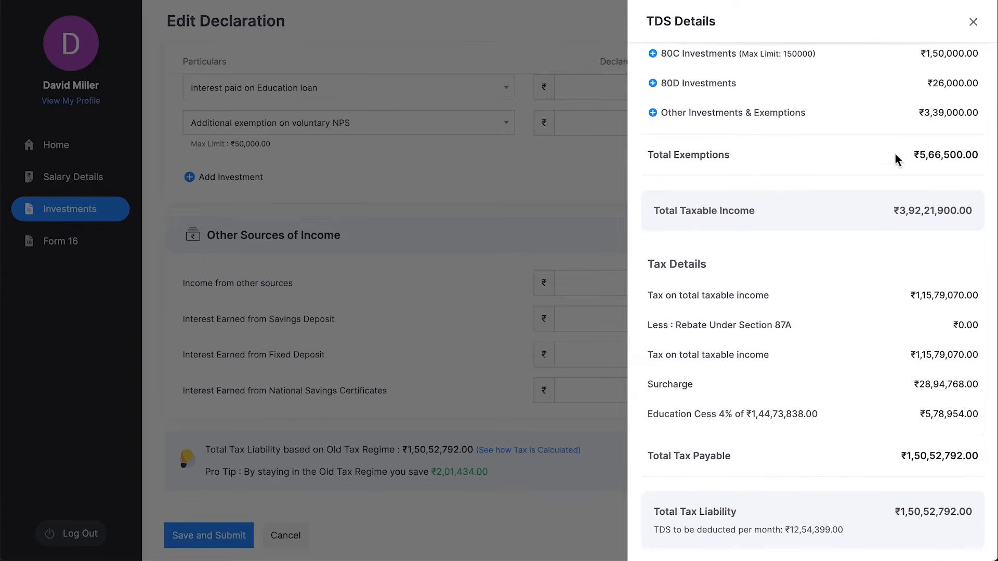
pyautogui.click(973, 22)
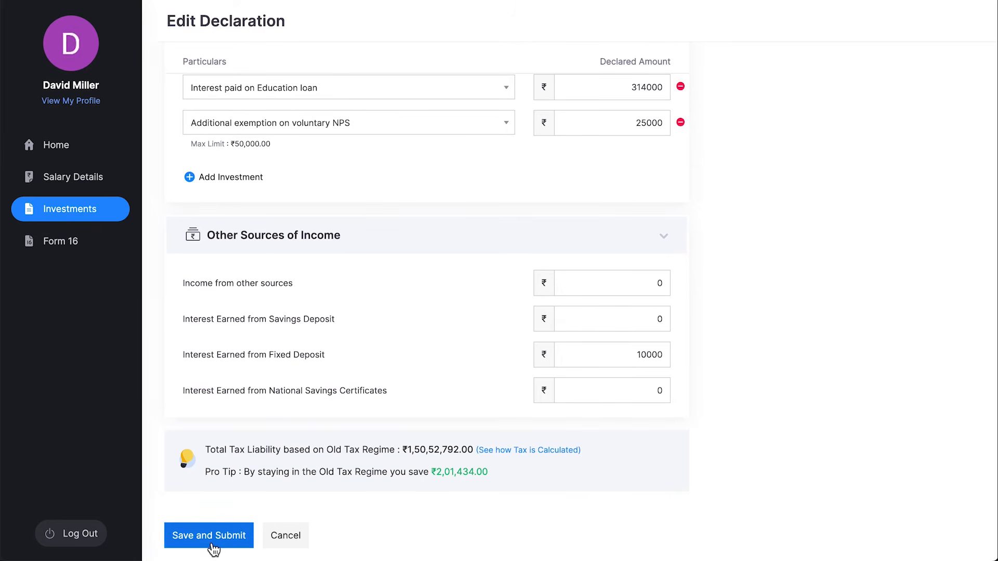
# Resubmit the edited declaration and check the summary showing ₹8,300 monthly rent.
pyautogui.click(211, 543)
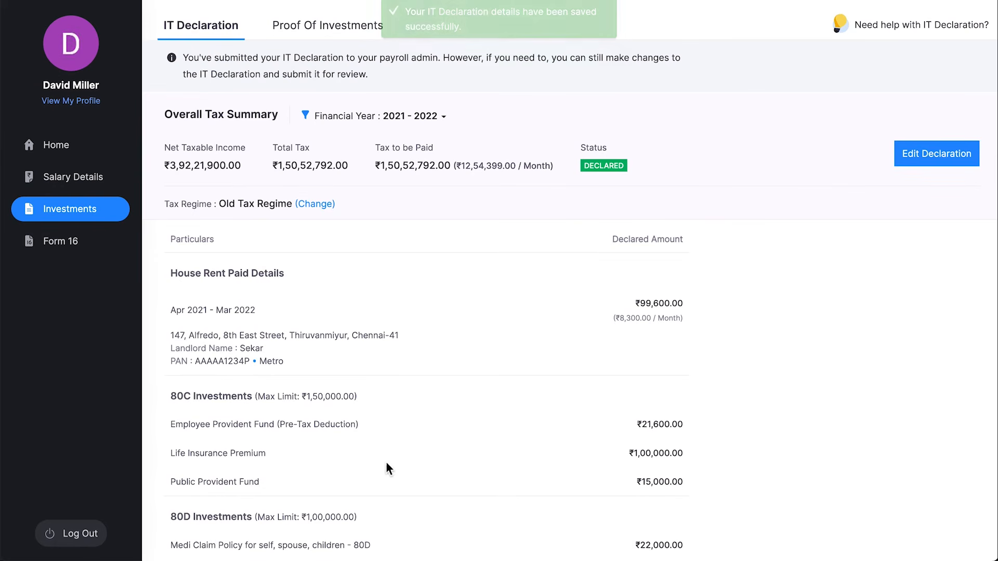
pyautogui.scroll(-8, 523, 398)
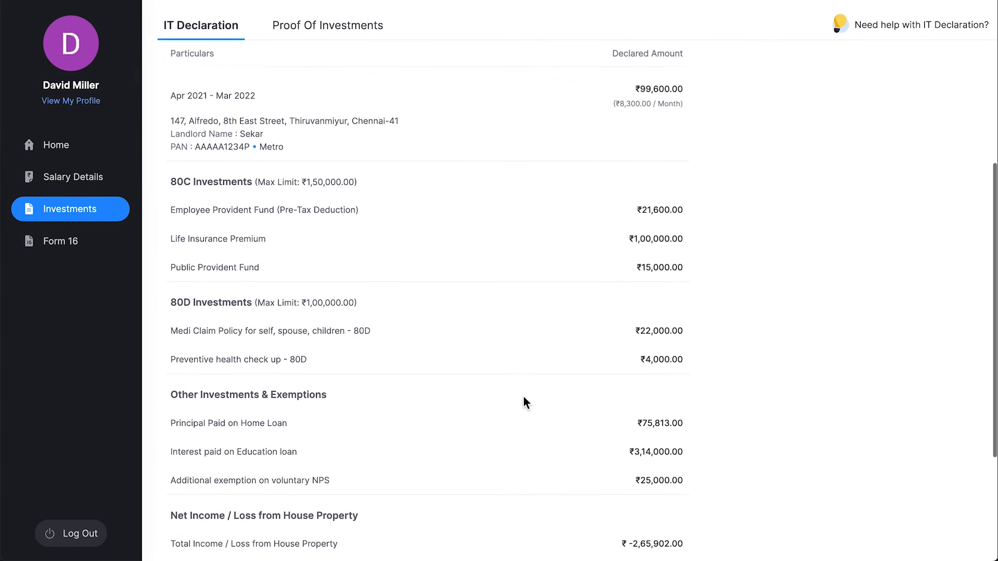
pyautogui.scroll(6, 523, 397)
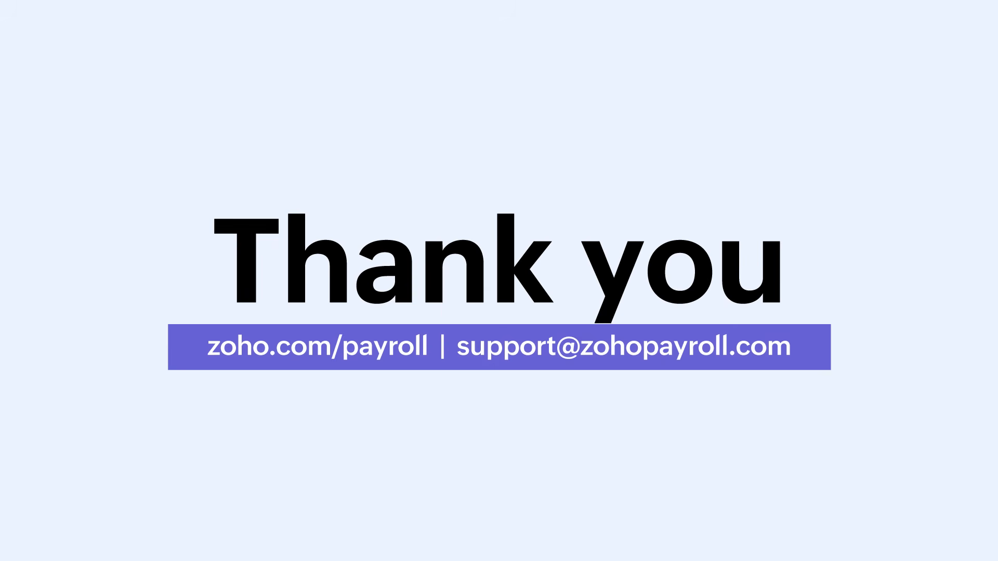